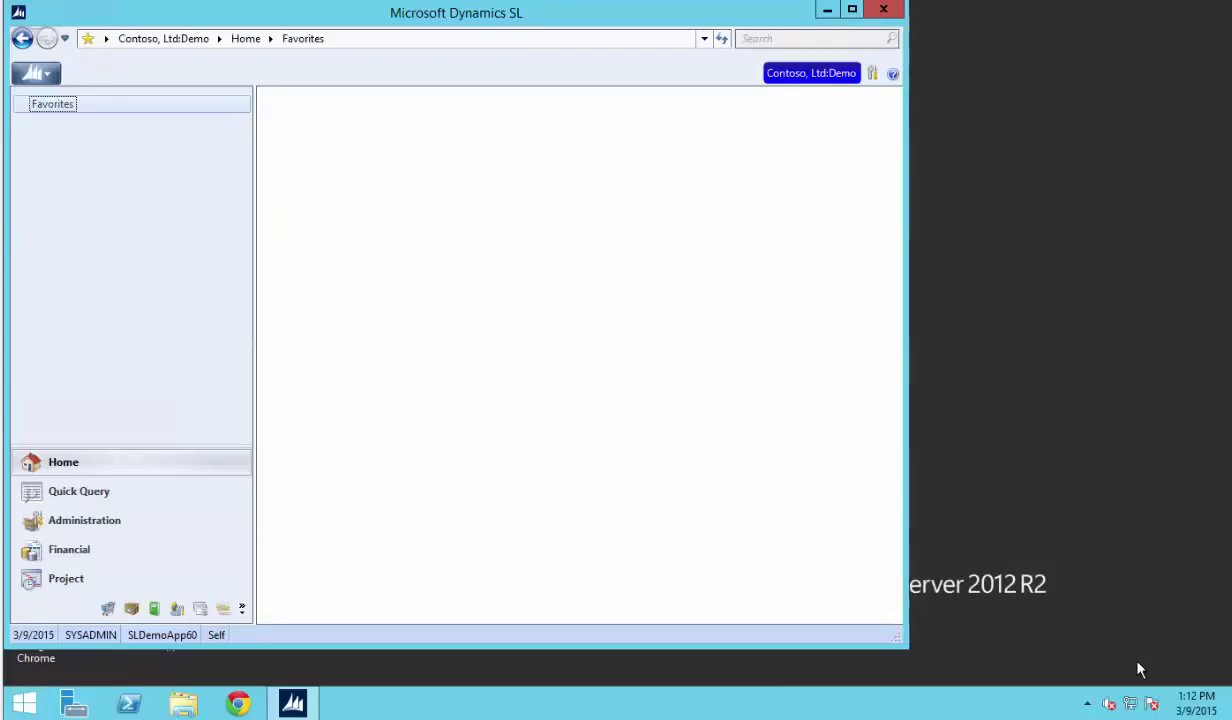
Step: Open Manual Check/Payment Entry (03.030.00) from Financial > Accounts Payable
click(100, 550)
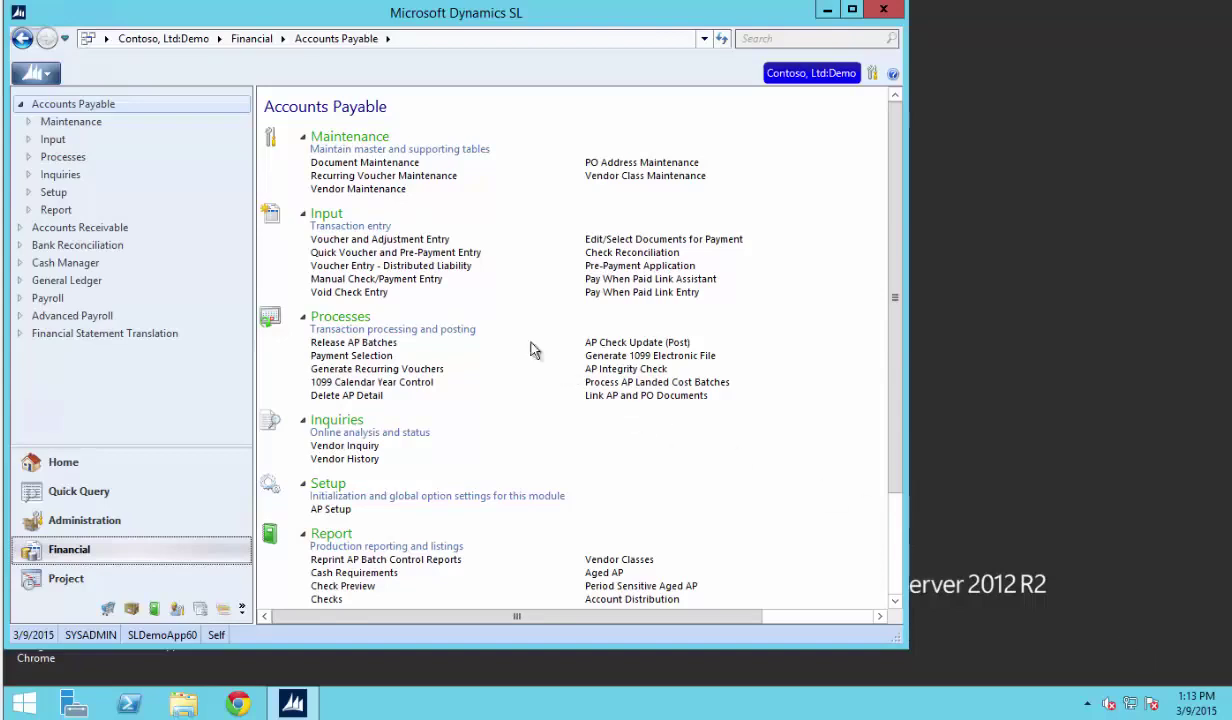
click(432, 279)
Step: Create manual payment number 000023 with type Electronic Payment
click(408, 280)
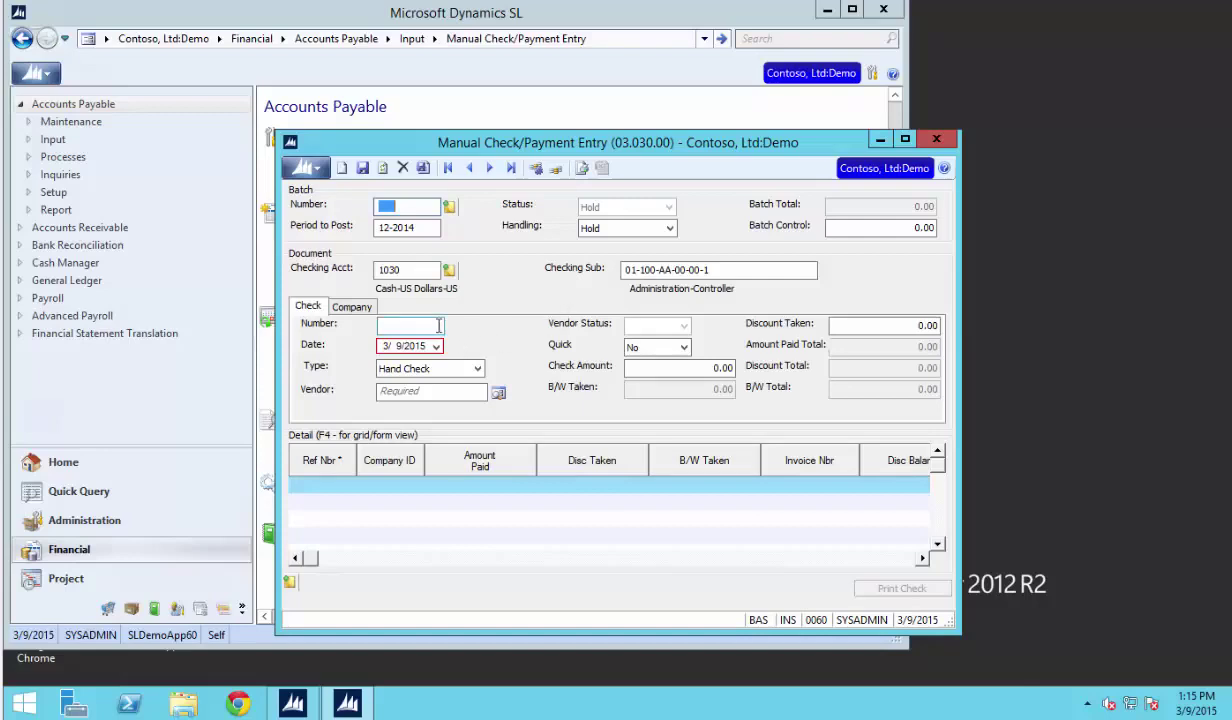
click(438, 325)
text(0000)
text(23)
key(Tab)
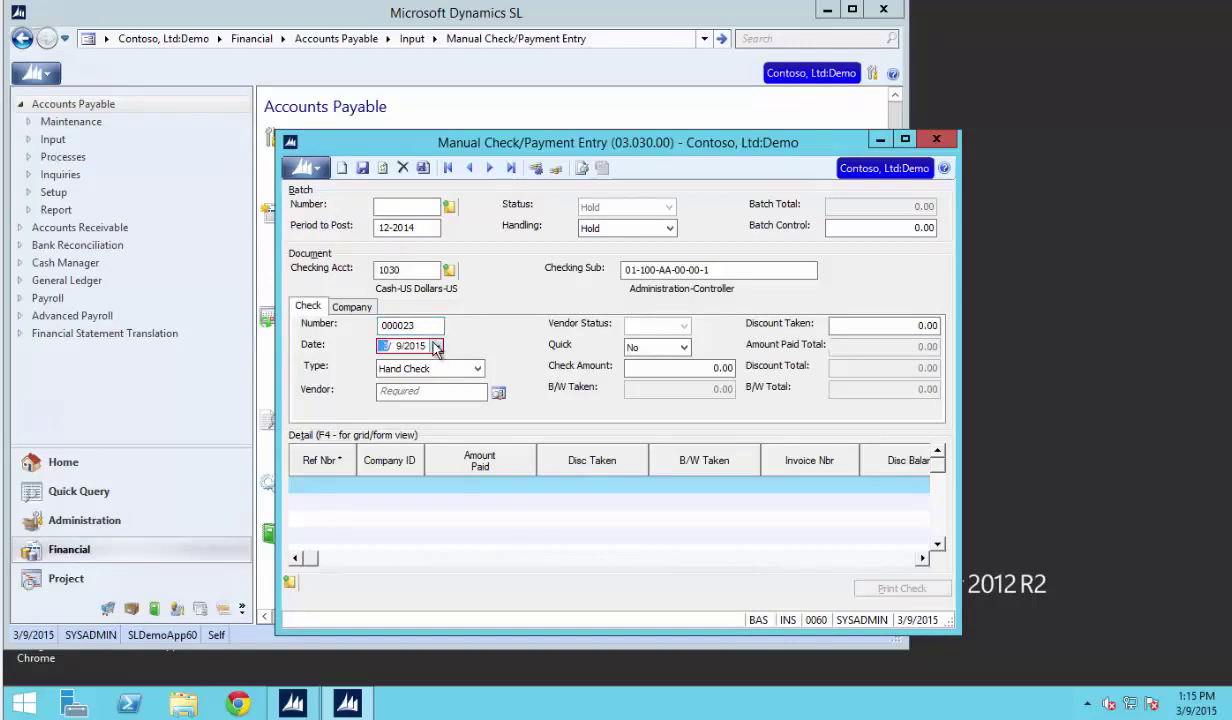
click(479, 370)
click(437, 399)
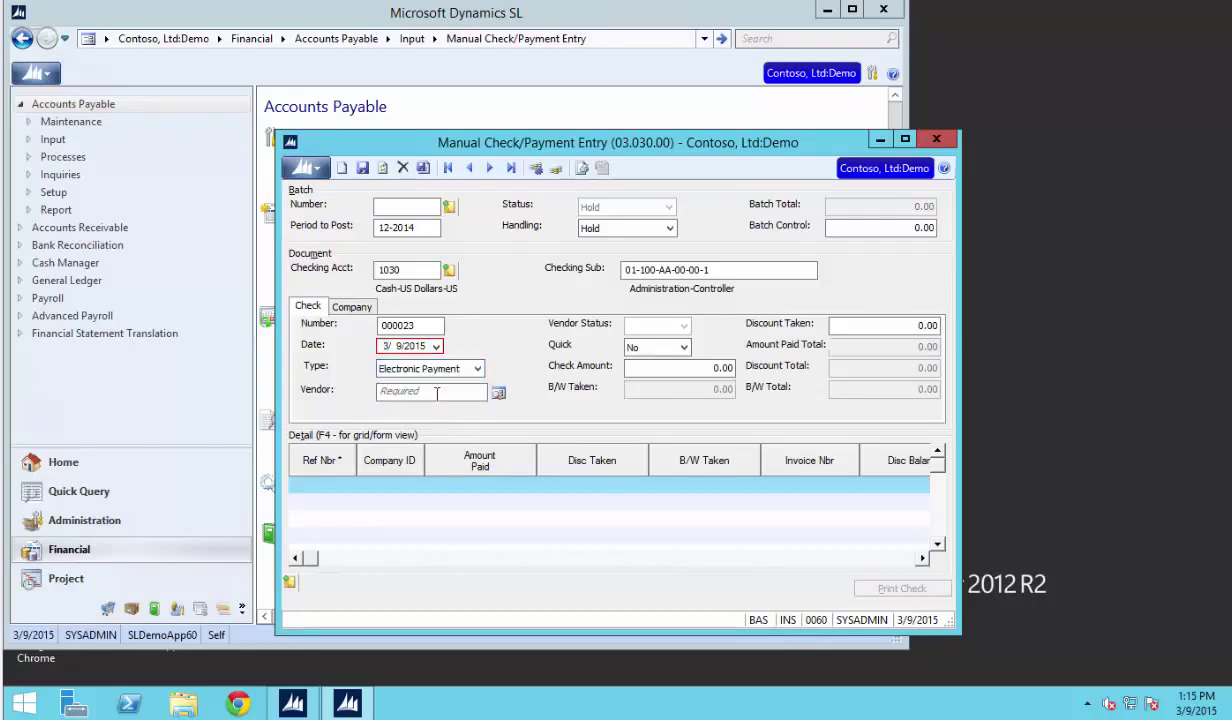
click(425, 395)
Step: Choose vendor E01181 from the Active Vendor List and enter a 10.00 check amount
double_click(425, 395)
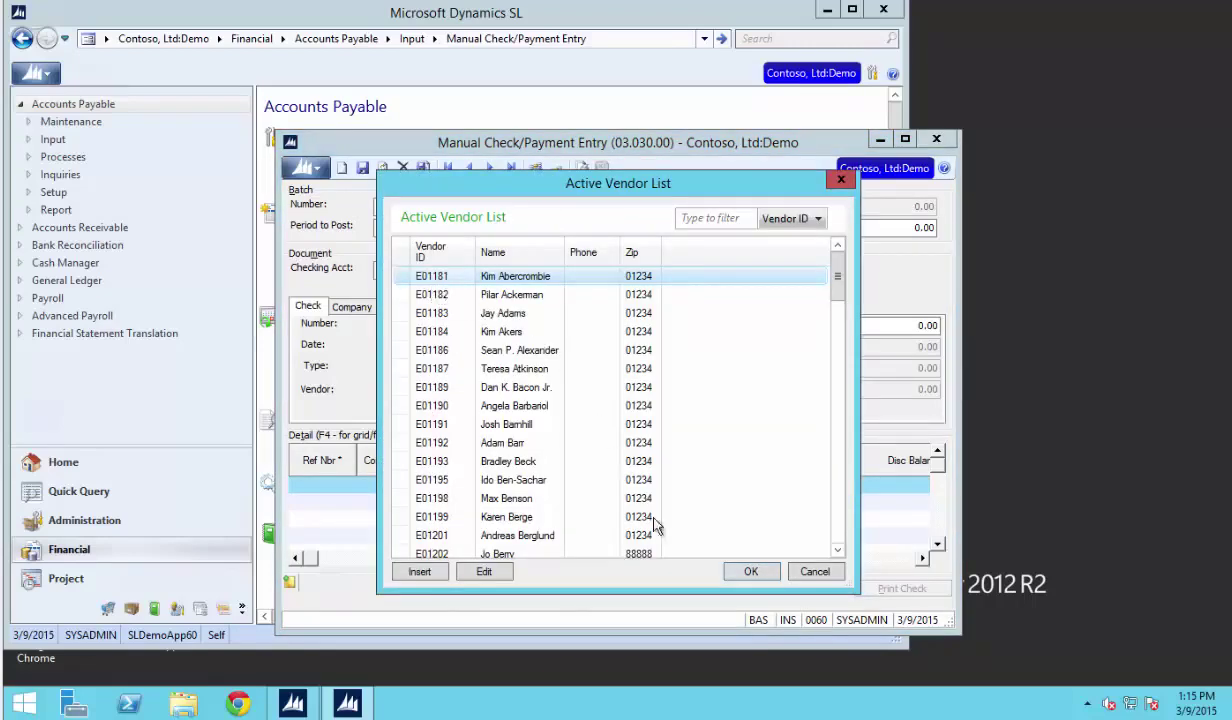
click(751, 571)
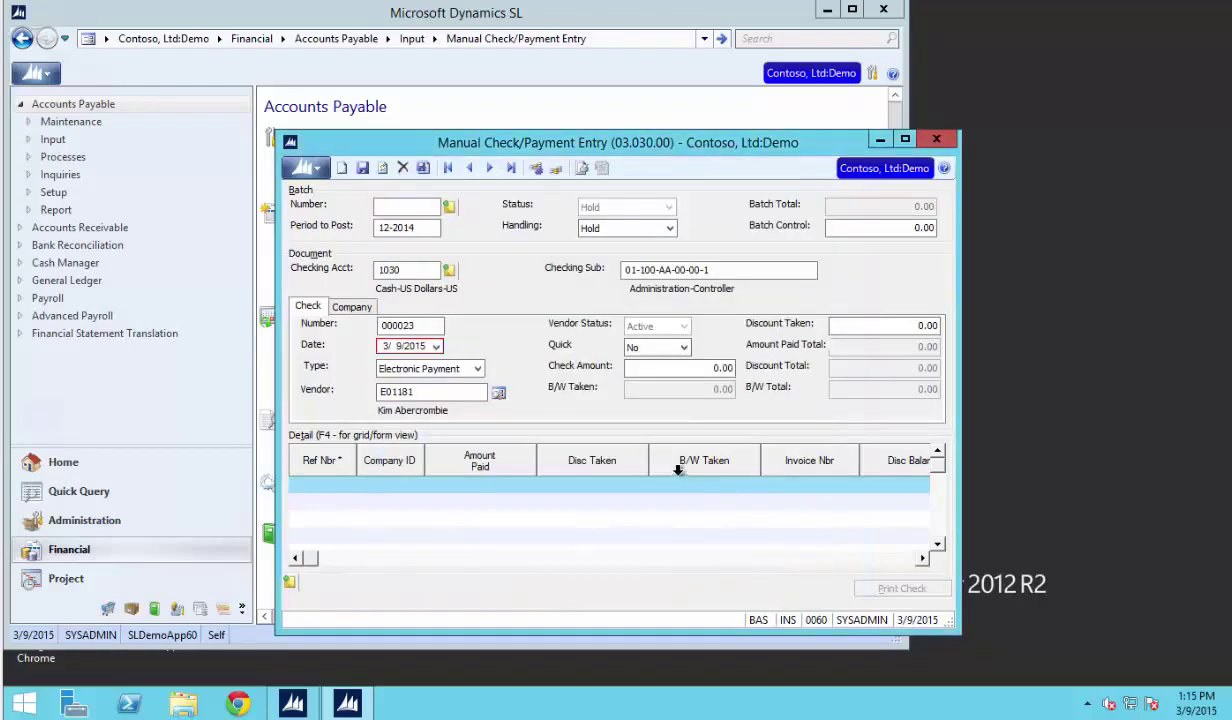
click(696, 368)
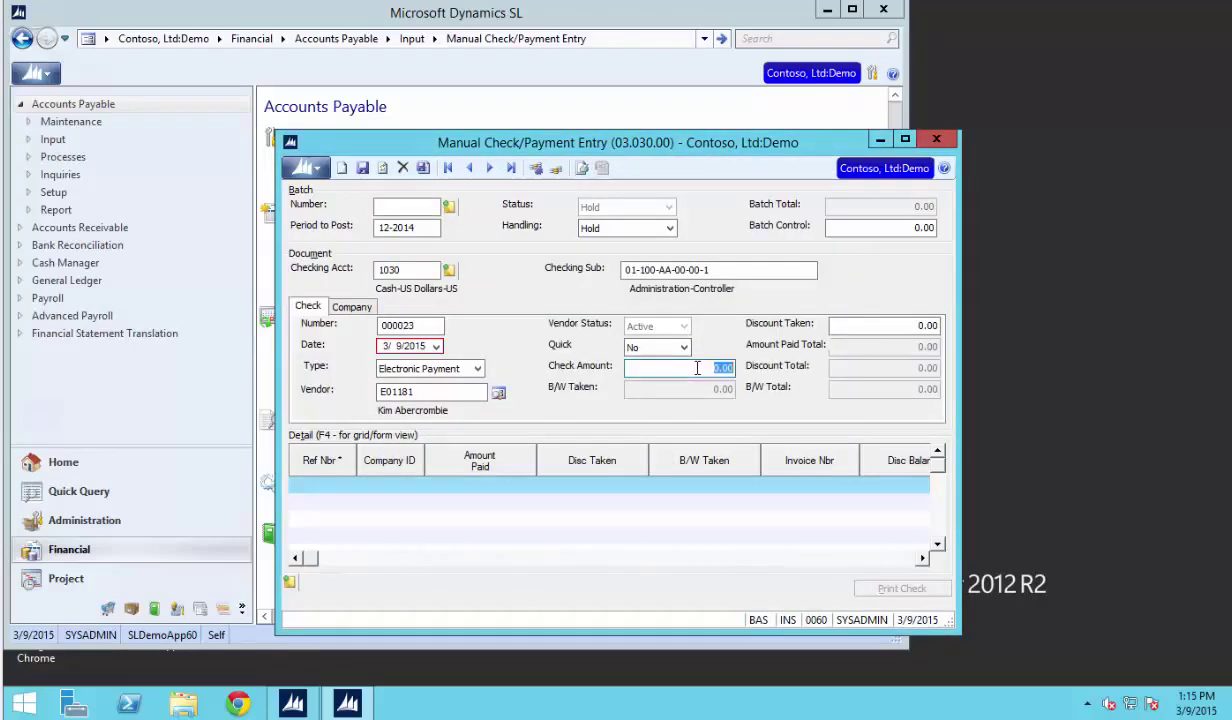
text(10)
key(Tab)
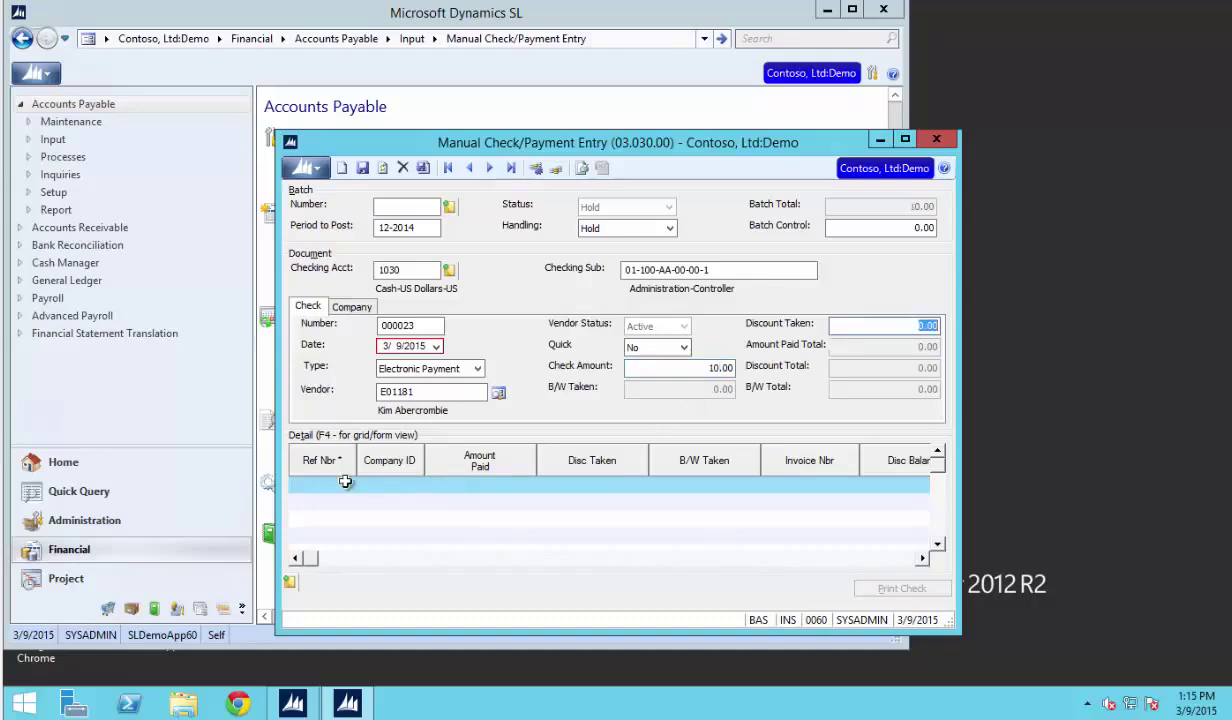
Step: Apply open voucher 000112 to the payment and enter a batch control total of 10
click(333, 487)
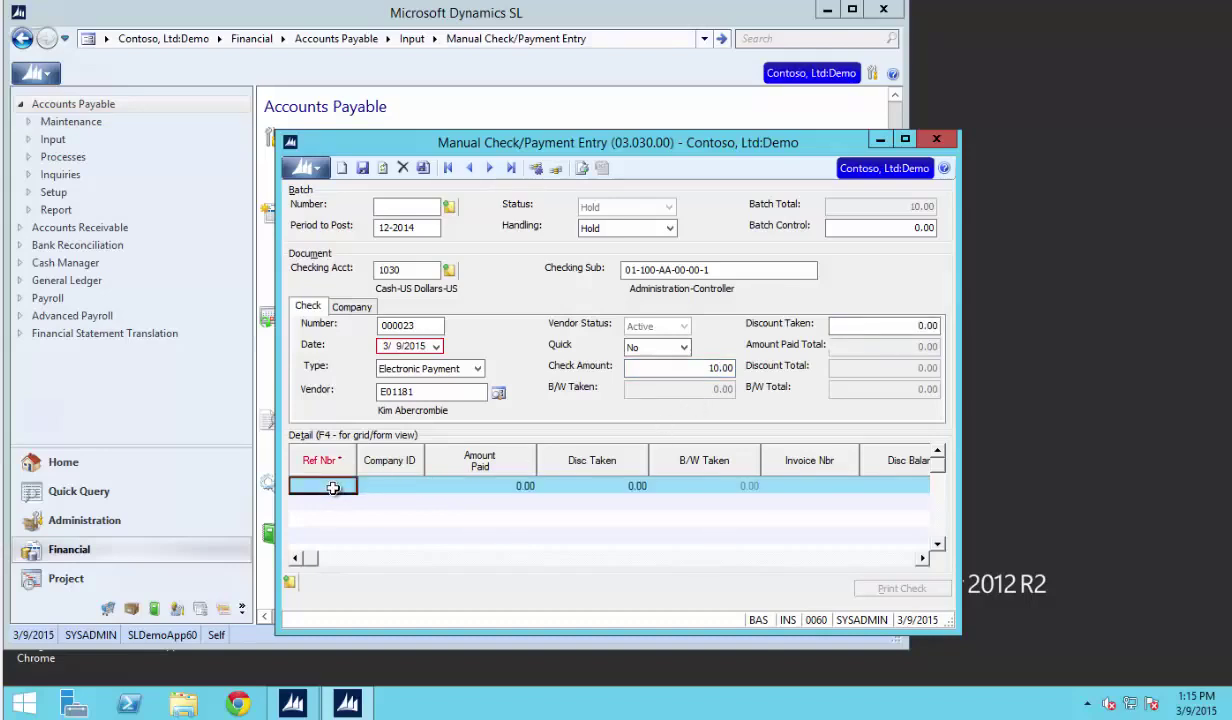
double_click(333, 487)
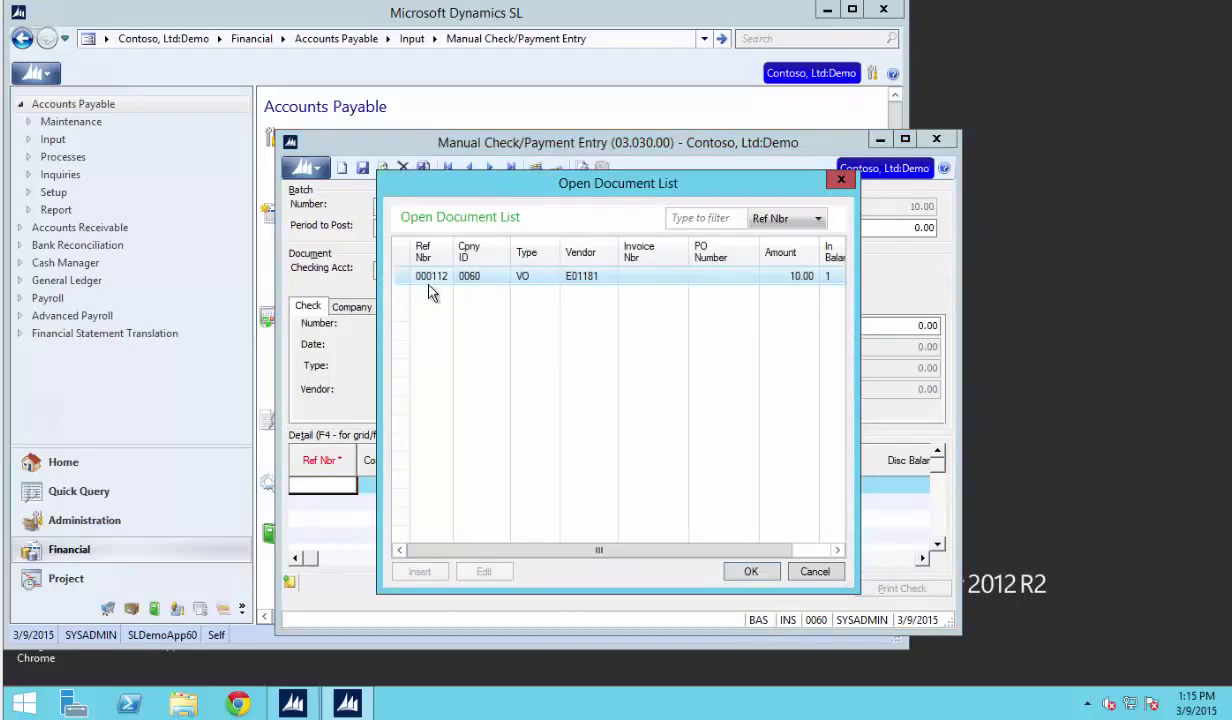
click(749, 572)
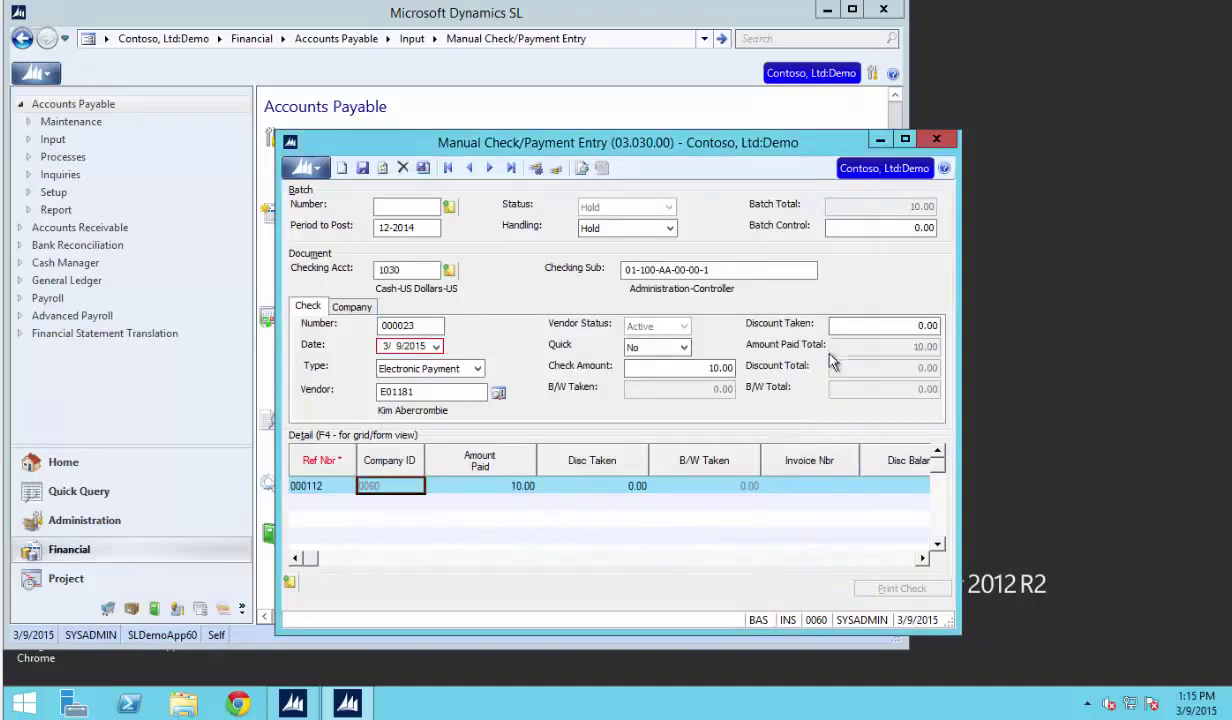
click(895, 228)
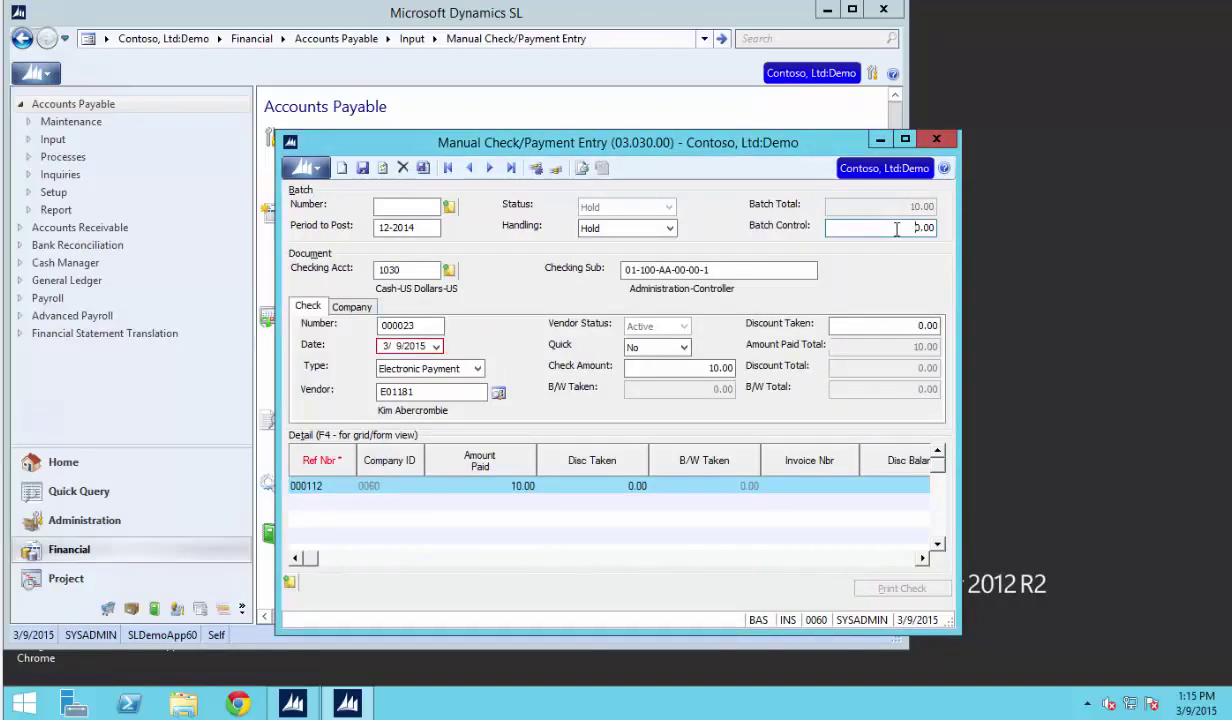
text(10)
Step: Leave Quick set to No and set batch Handling to Release Now
click(685, 347)
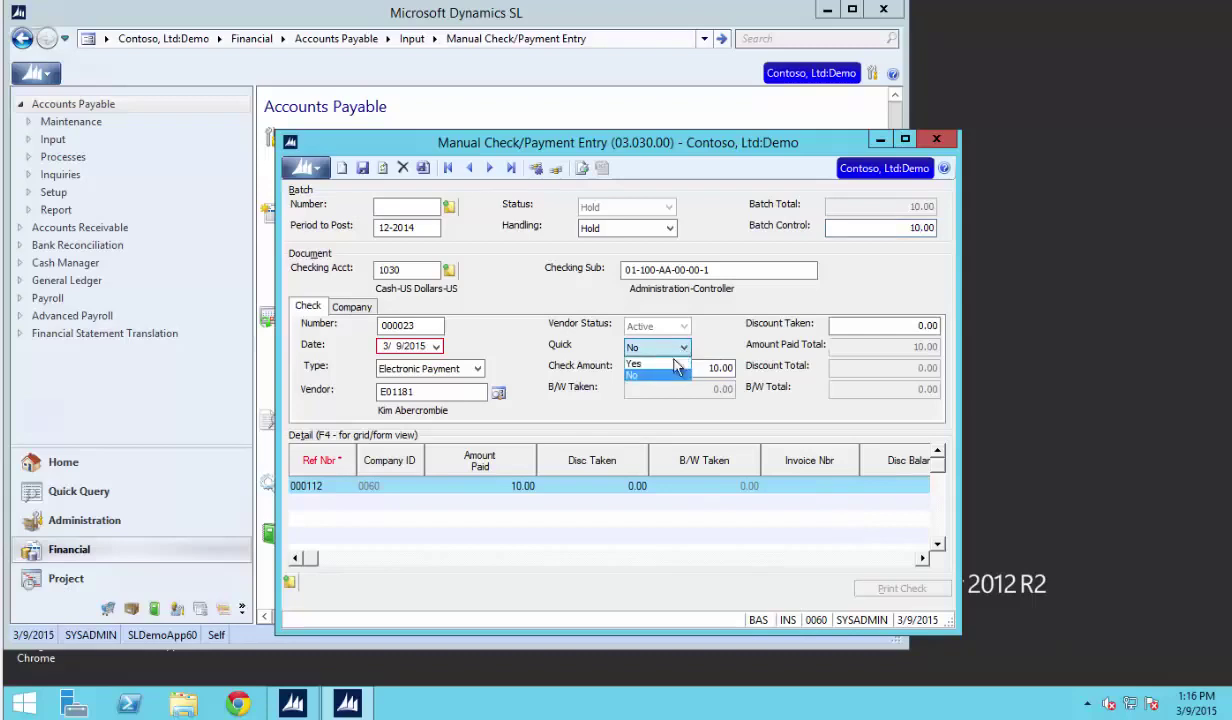
click(645, 364)
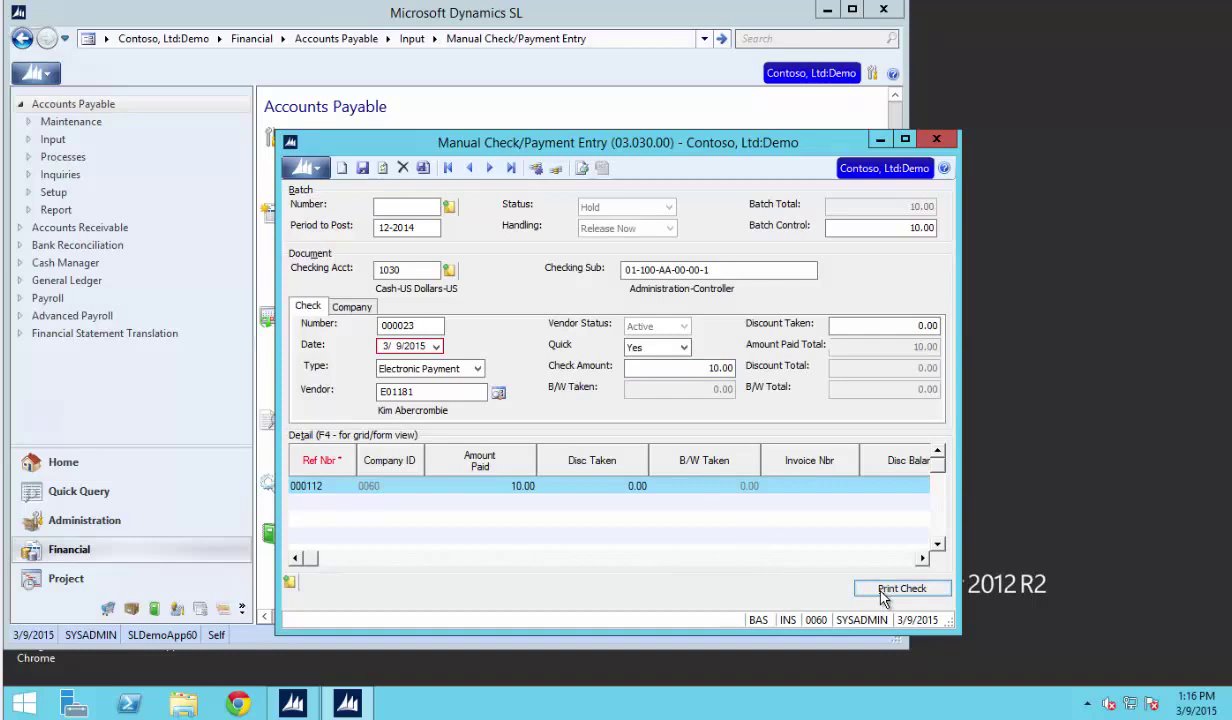
click(658, 347)
click(653, 378)
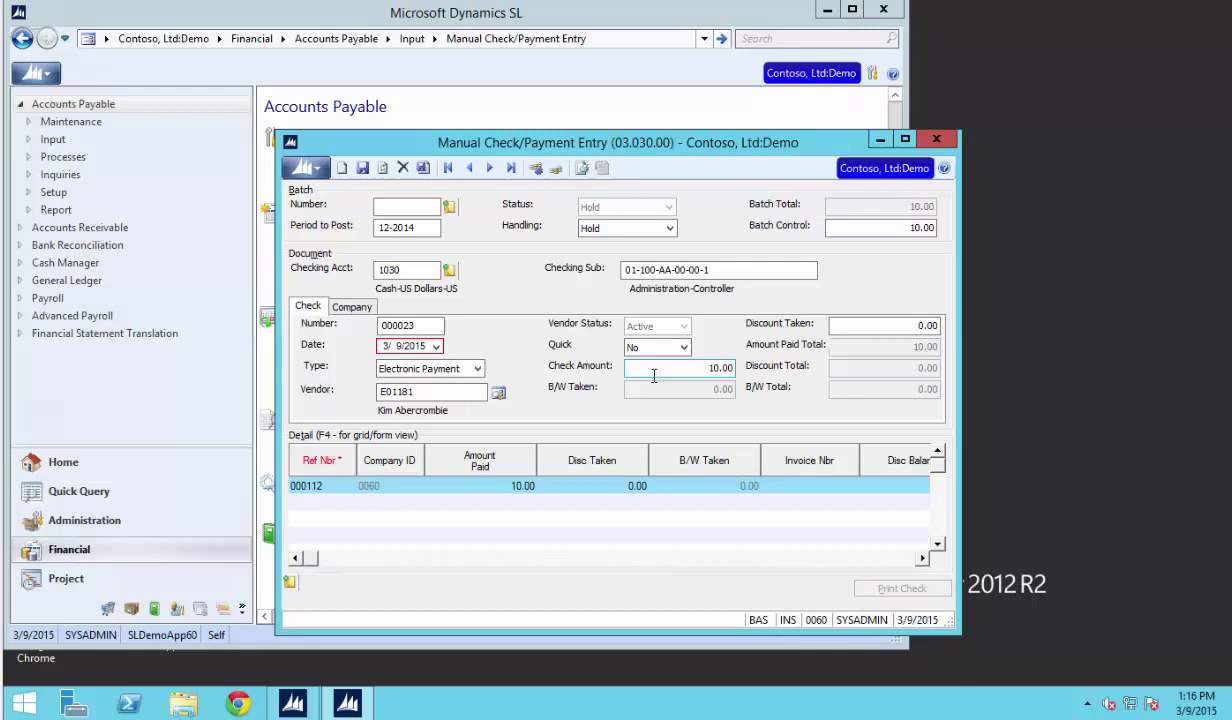
click(668, 230)
click(632, 269)
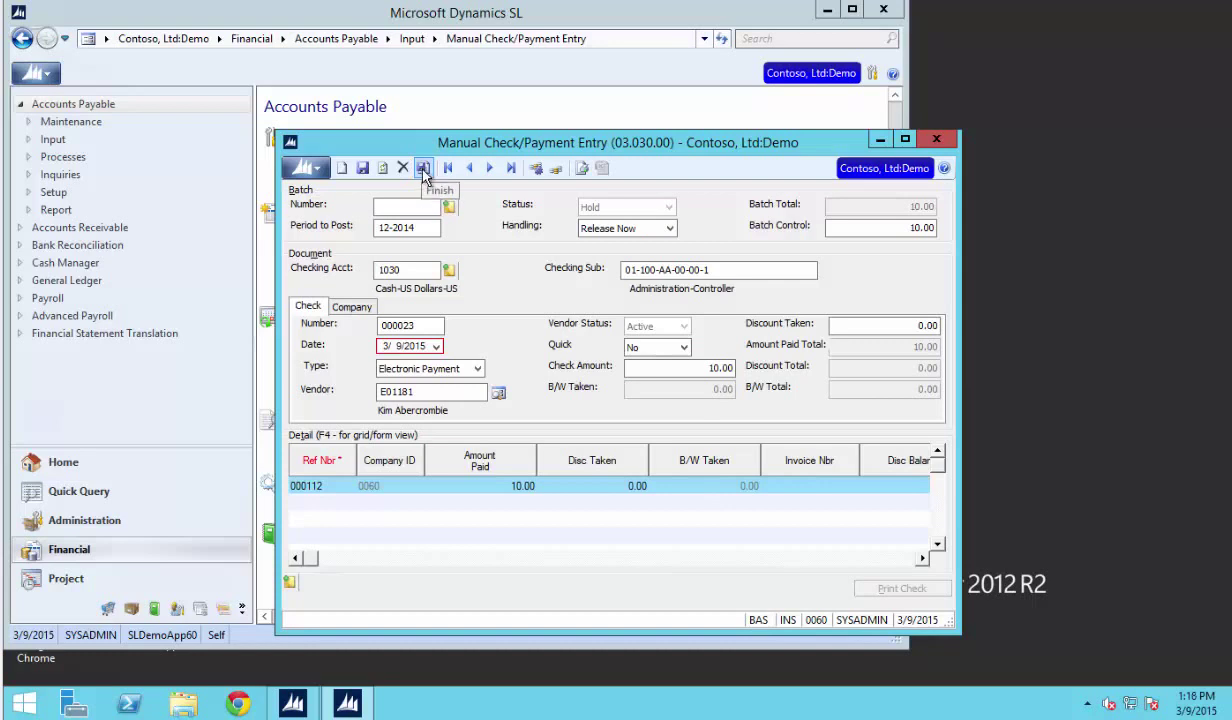
Step: Finish the payment at Batch level and release batch 000146
click(424, 169)
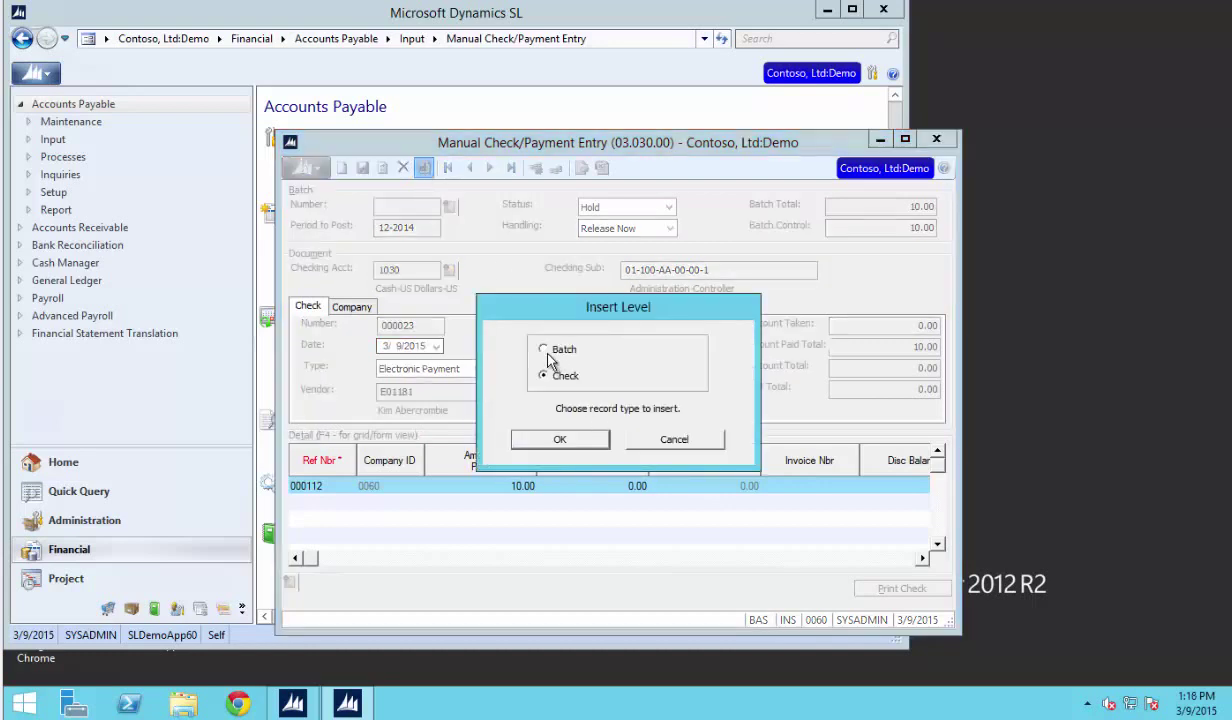
click(540, 348)
click(561, 441)
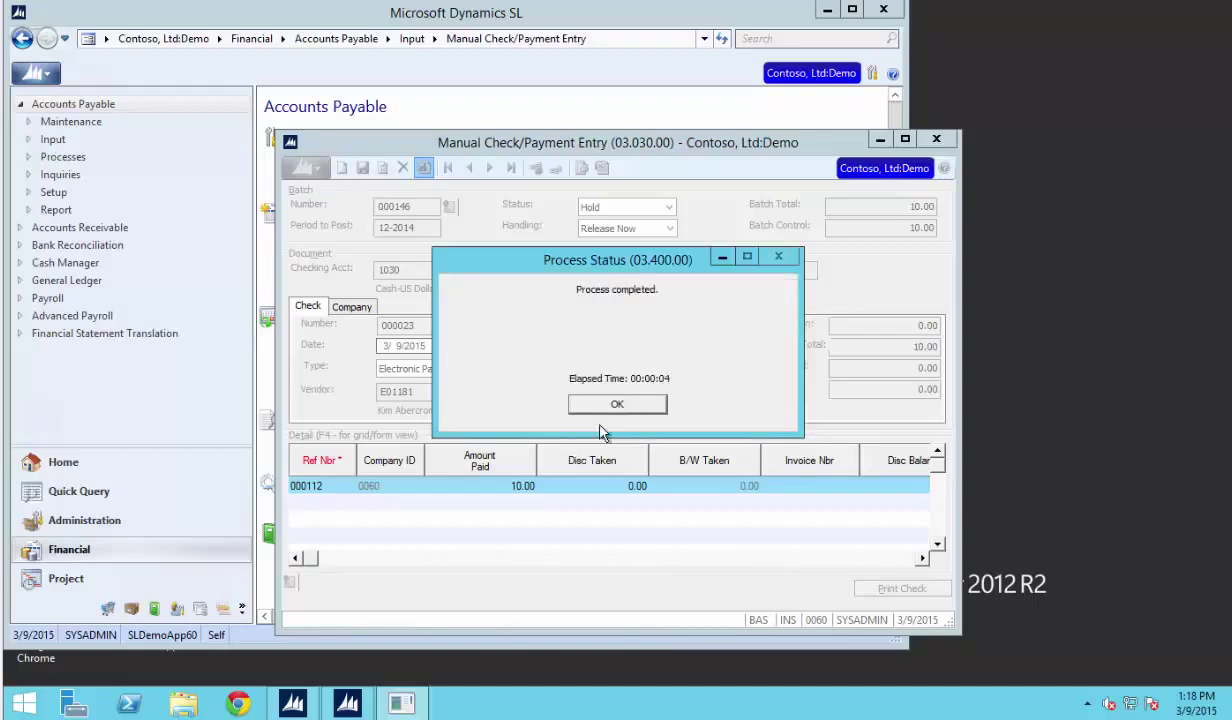
click(612, 406)
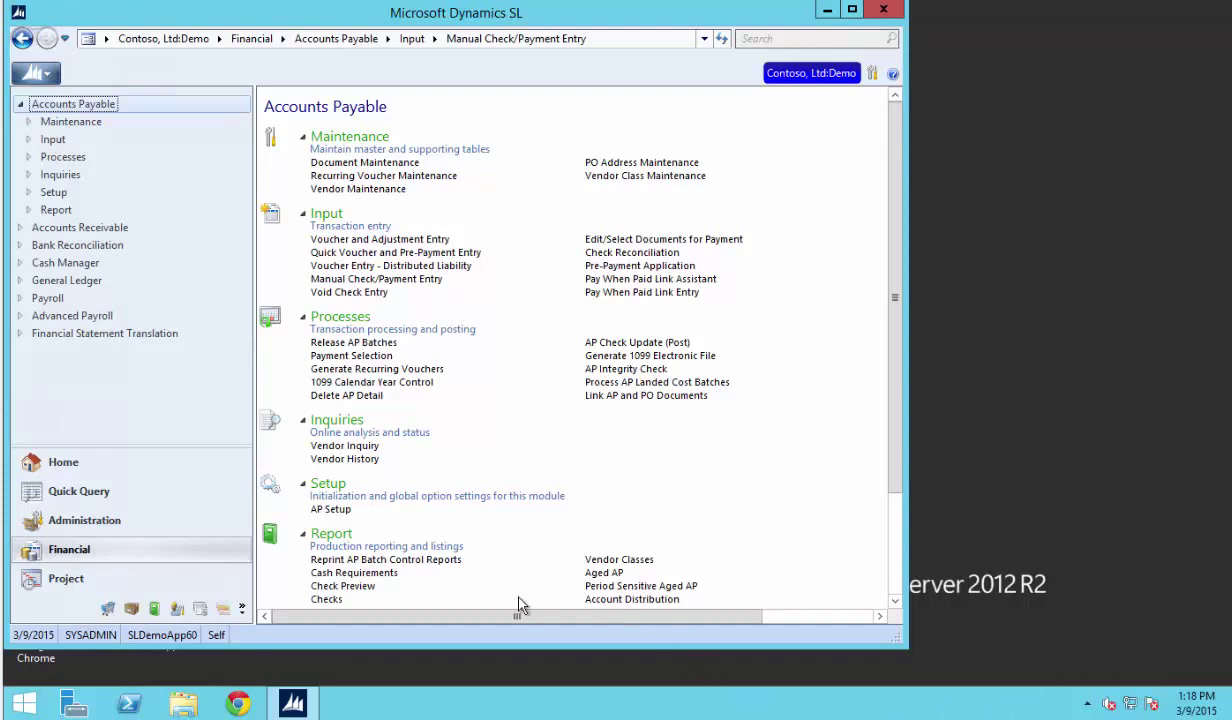
Step: Open the Check Register report (03.630.00) from the Accounts Payable Report list
scroll(696, 605, down, 1)
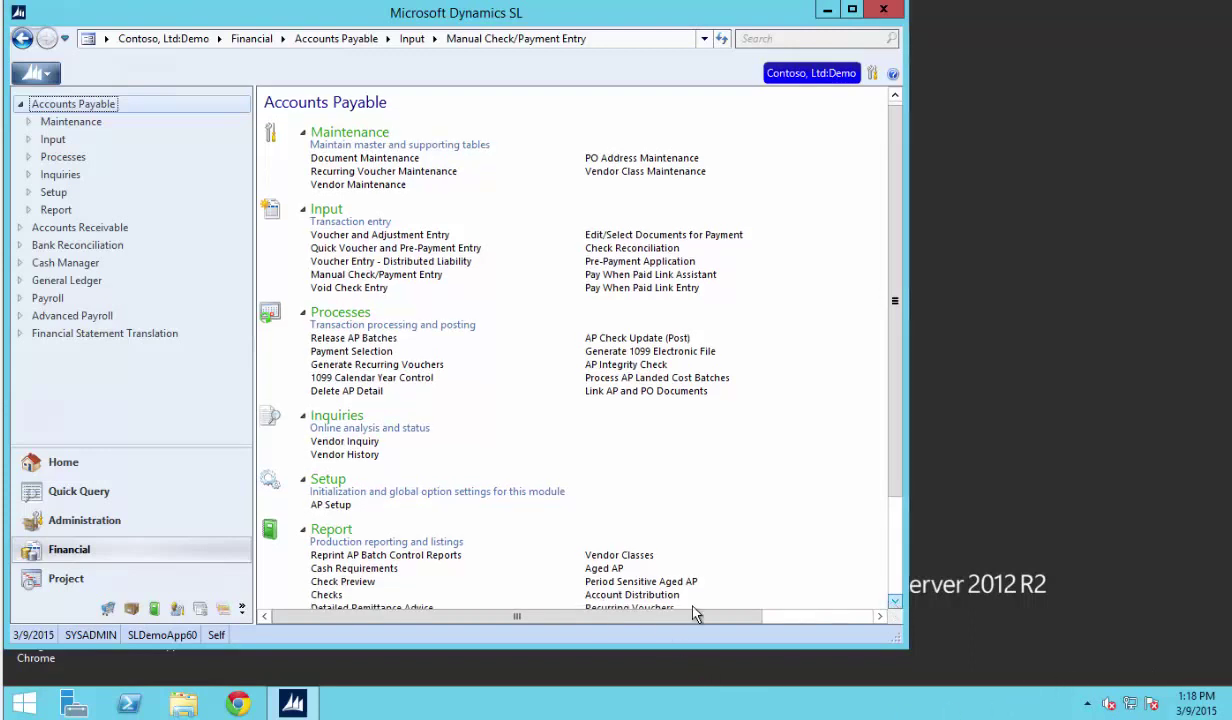
scroll(700, 596, down, 2)
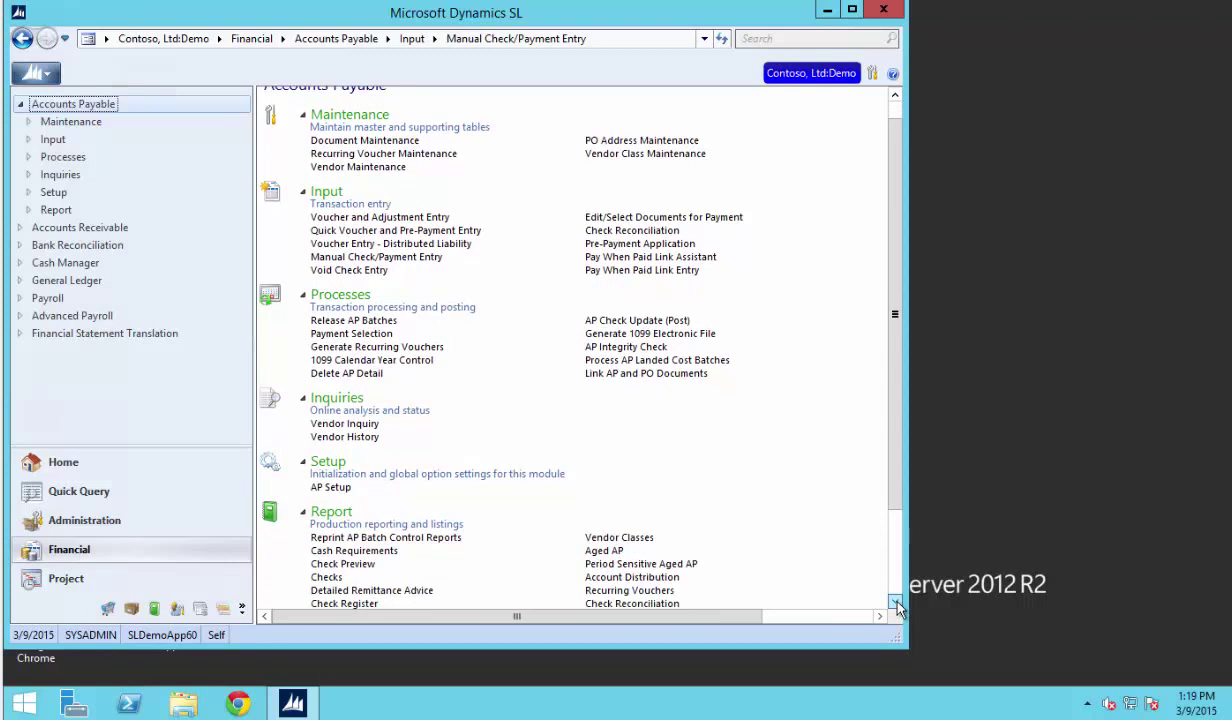
click(366, 598)
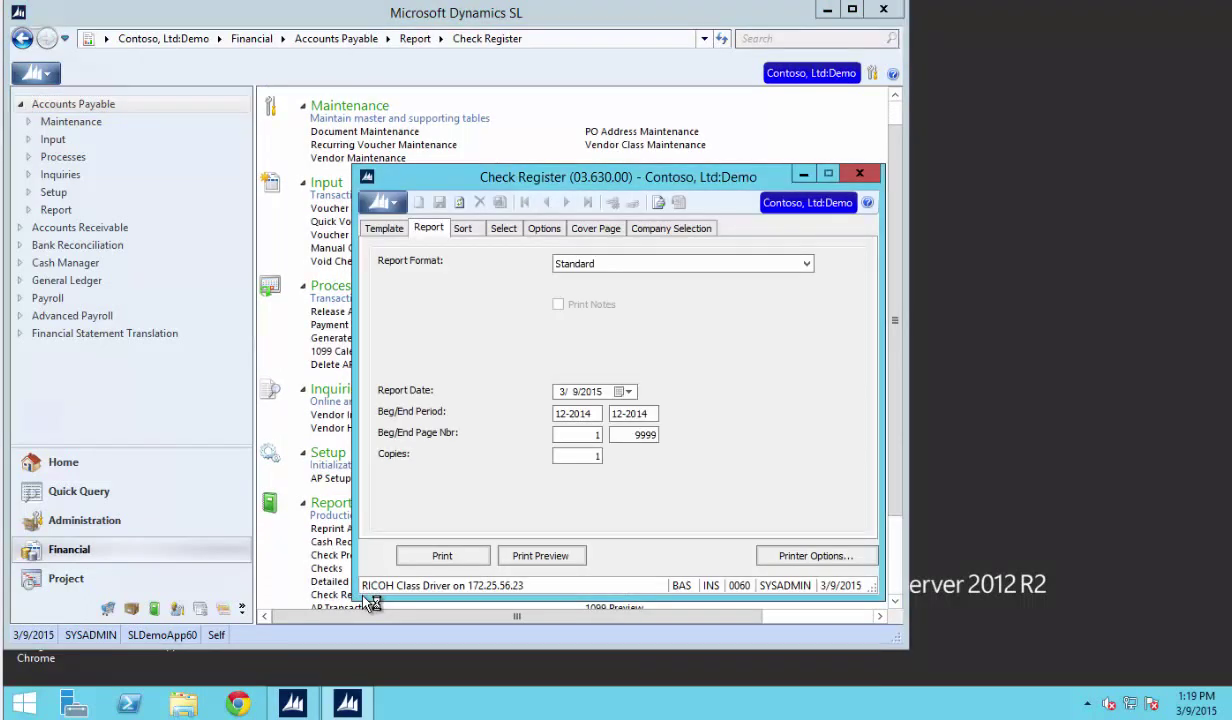
click(548, 556)
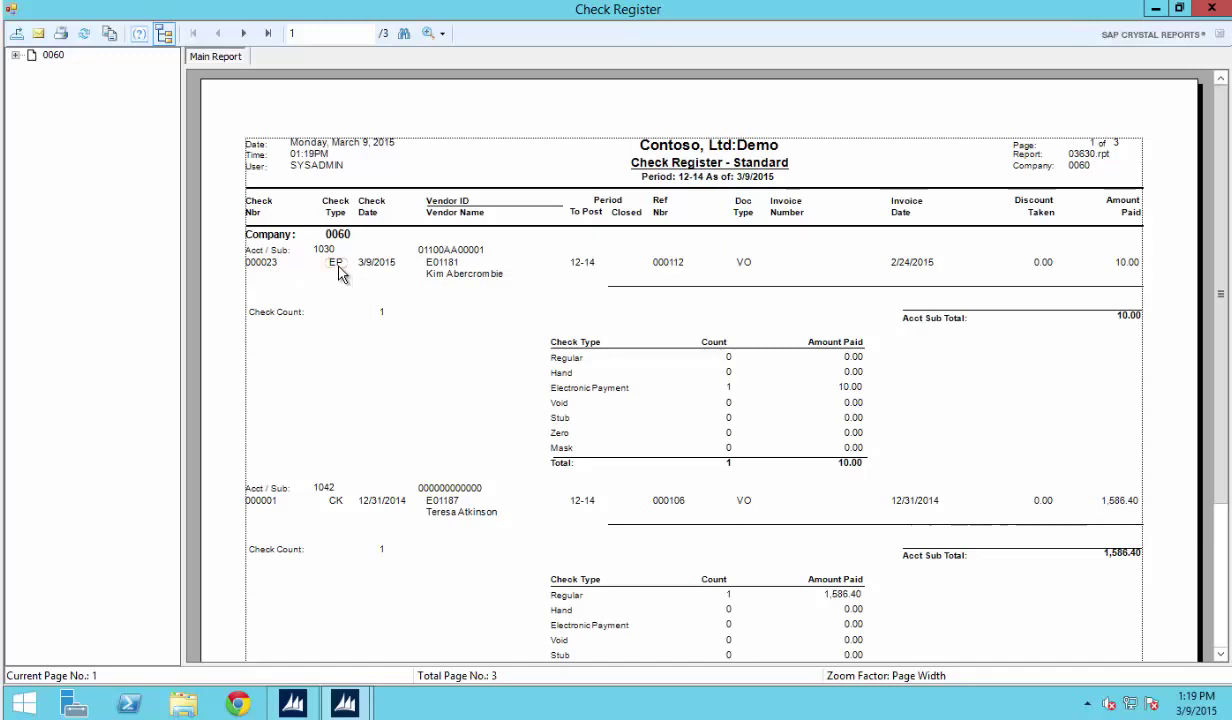
click(1214, 8)
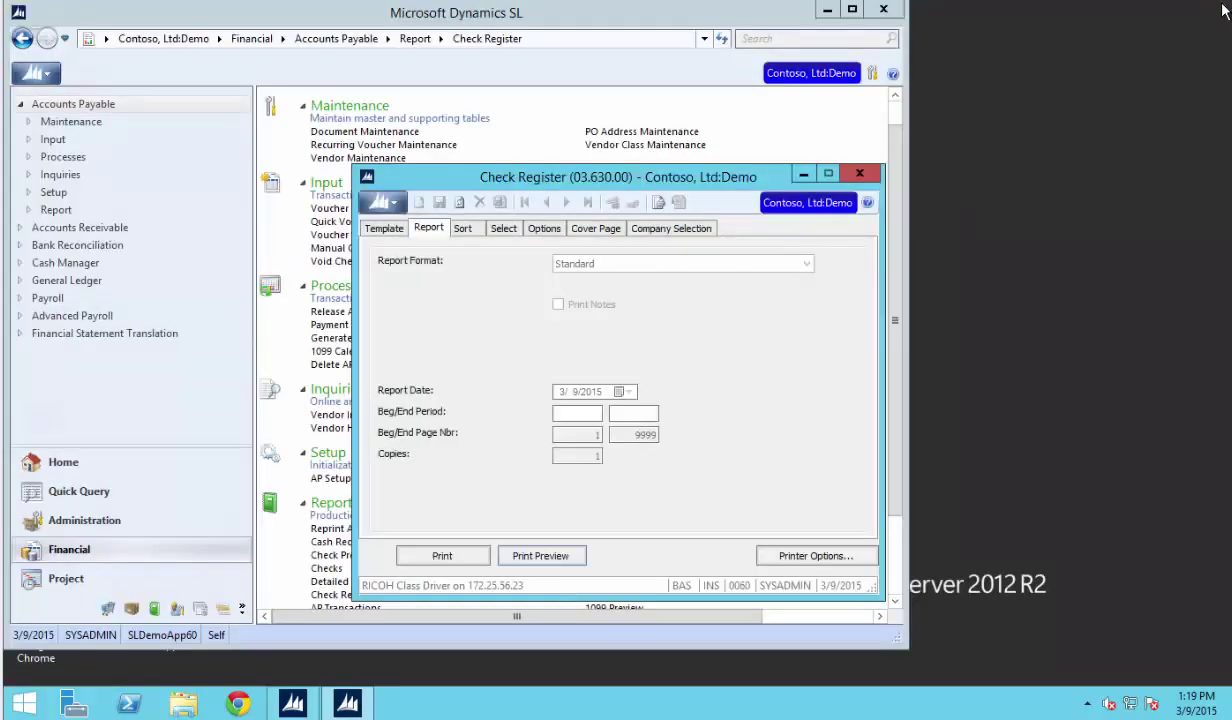
Step: Close Check Register and preview the Check Reconciliation report (03.710.00)
click(859, 173)
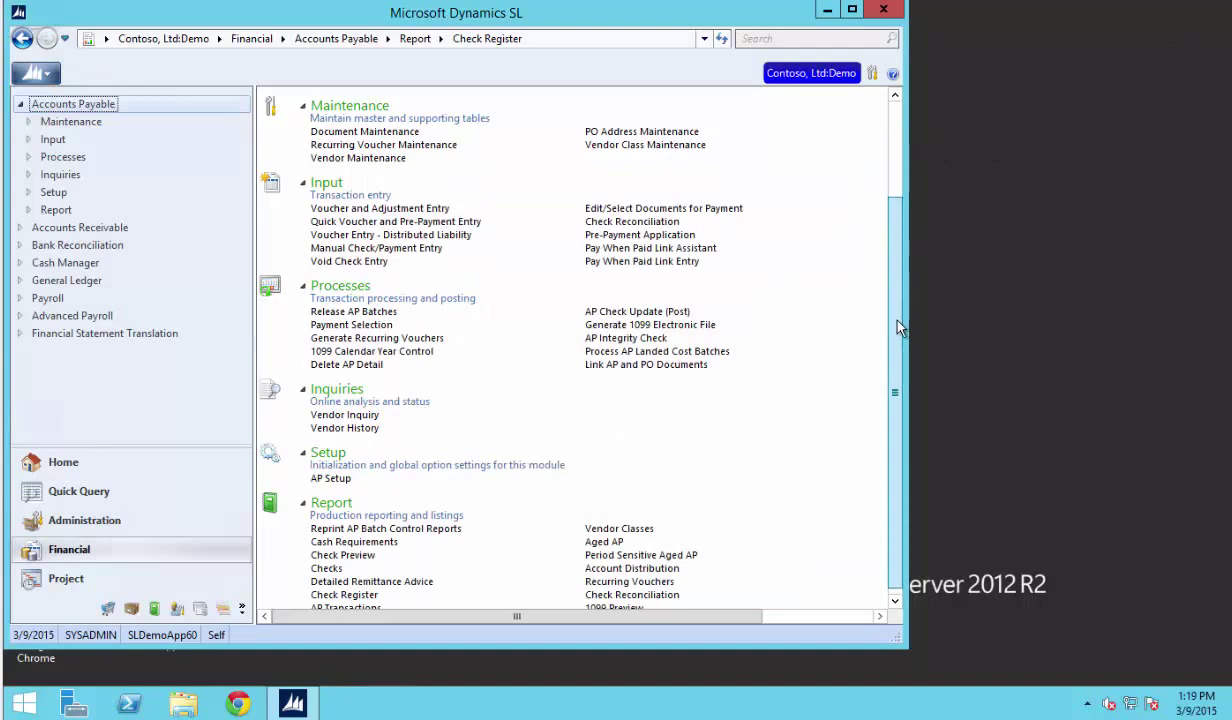
scroll(856, 320, down, 2)
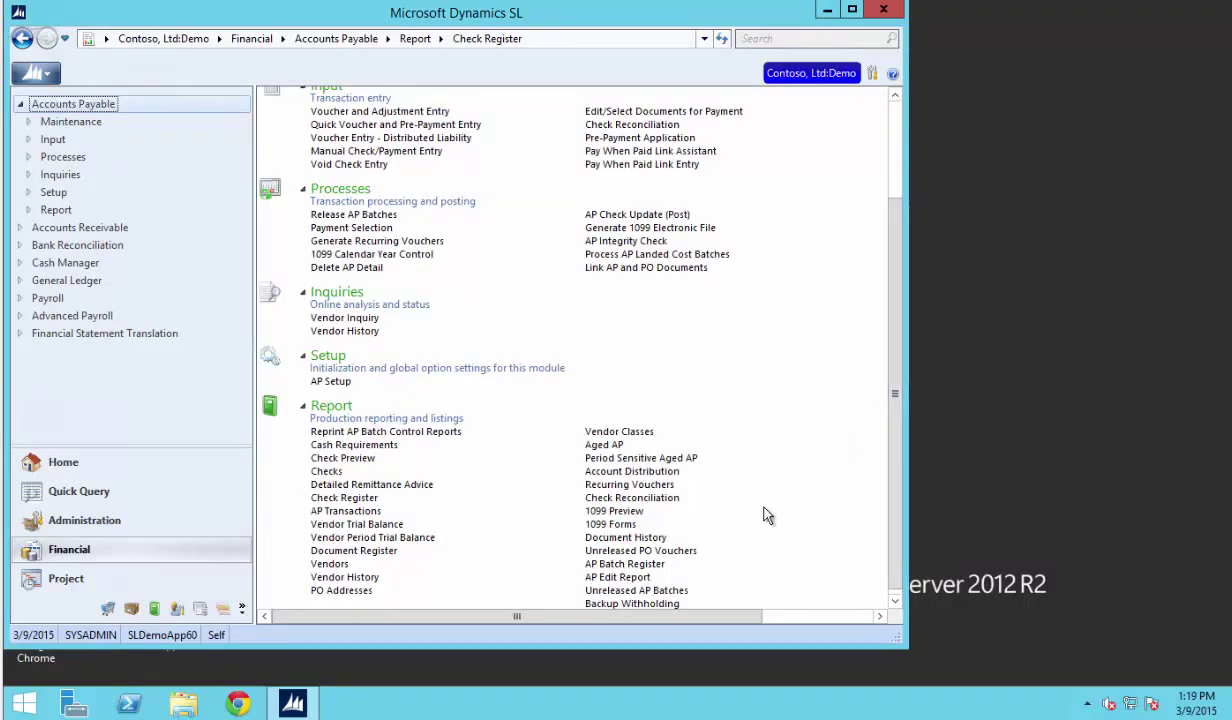
click(670, 500)
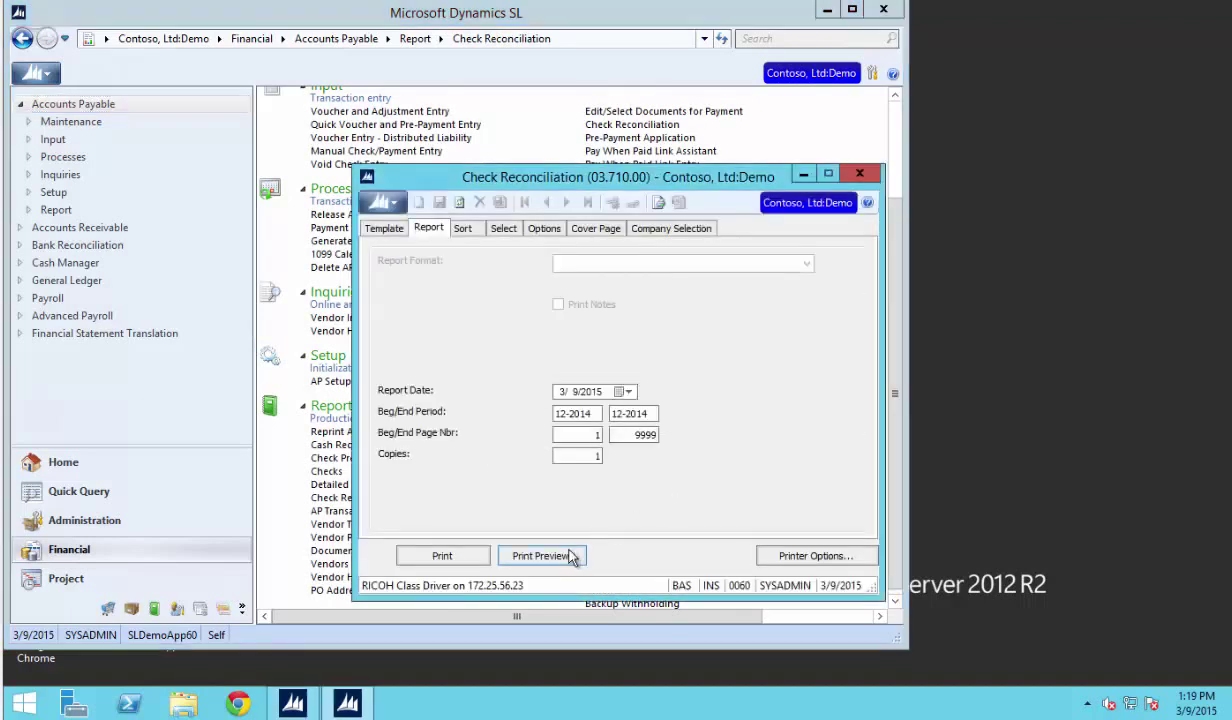
click(550, 555)
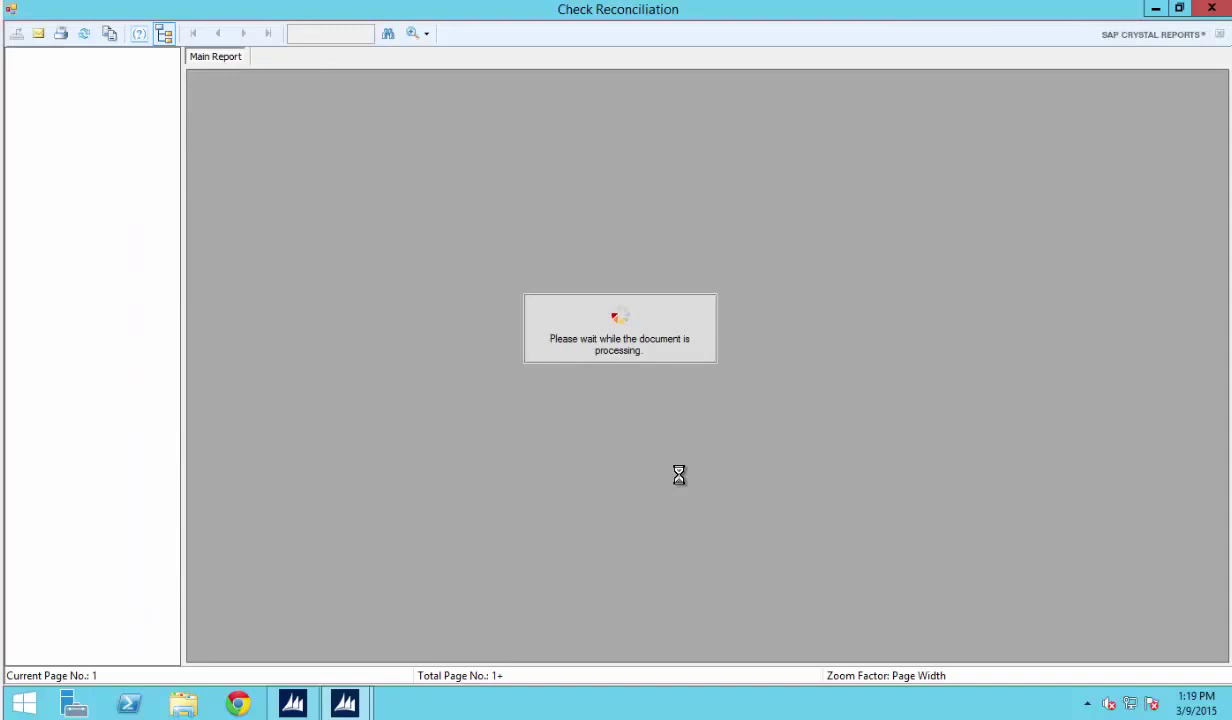